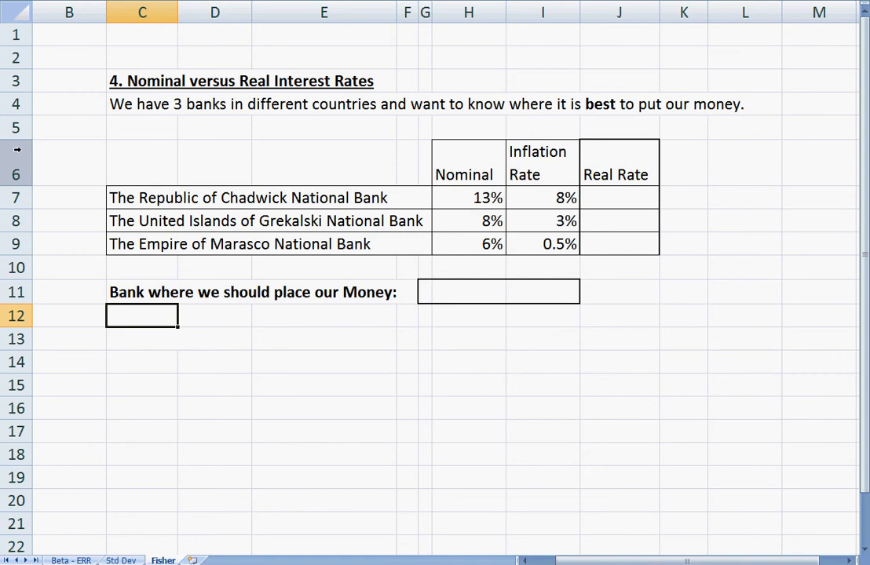
- Point out the three banks' nominal rates and inflation rates in the table
{"action": "left_click_drag", "start_coordinate": [443, 194], "coordinate": [451, 243]}
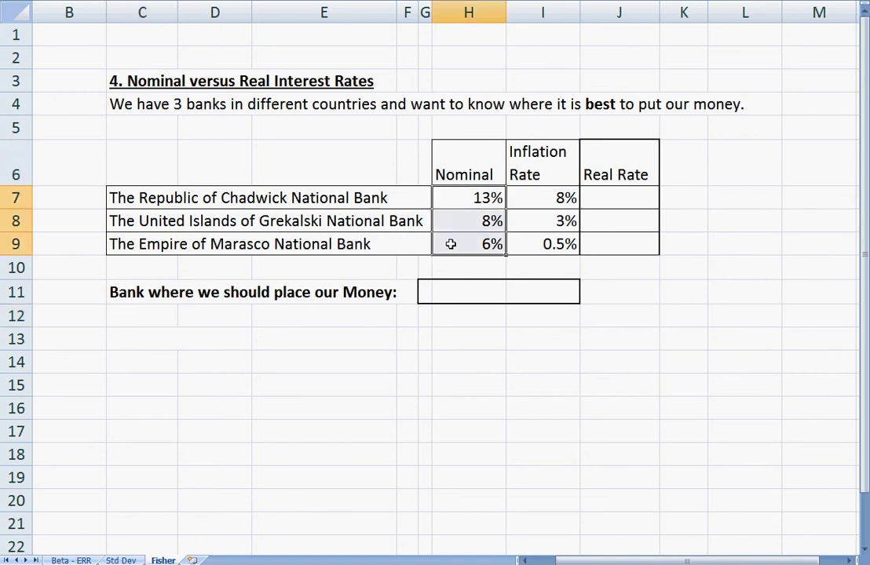
{"action": "left_click", "coordinate": [460, 201]}
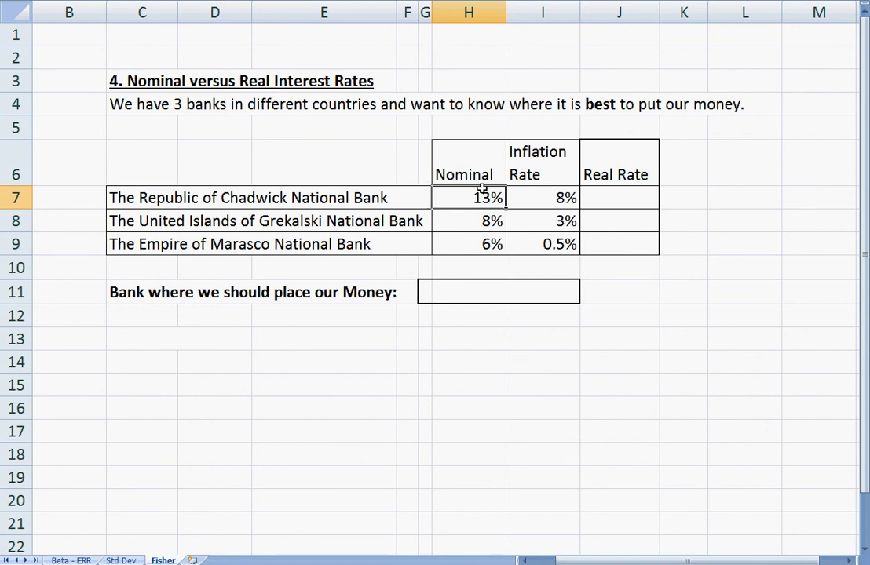
{"action": "left_click", "coordinate": [547, 192]}
{"action": "left_click_drag", "start_coordinate": [547, 165], "coordinate": [536, 229]}
{"action": "left_click", "coordinate": [533, 259]}
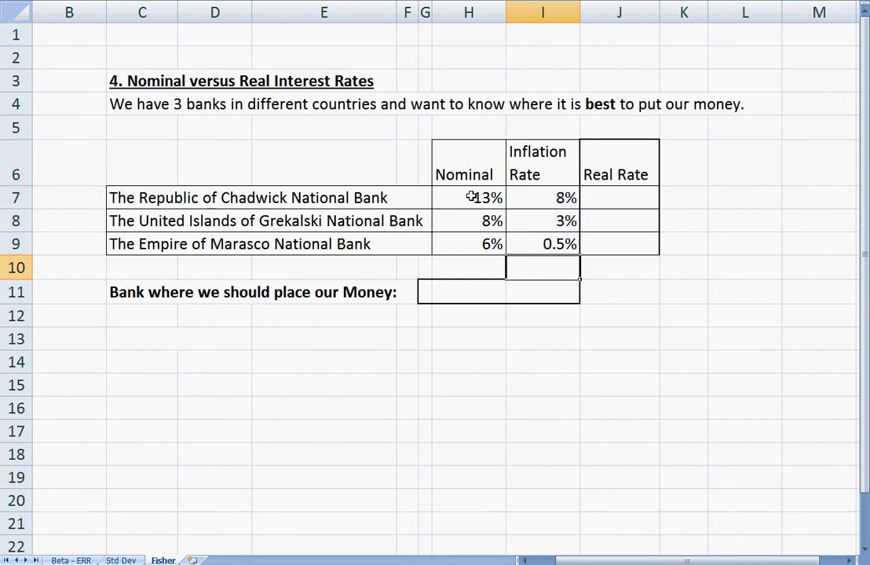
- Enter the Fisher equation (1+r) = (1+ n)/(1+ i) in cell C13
{"action": "left_click", "coordinate": [213, 342]}
{"action": "type", "text": "(1"}
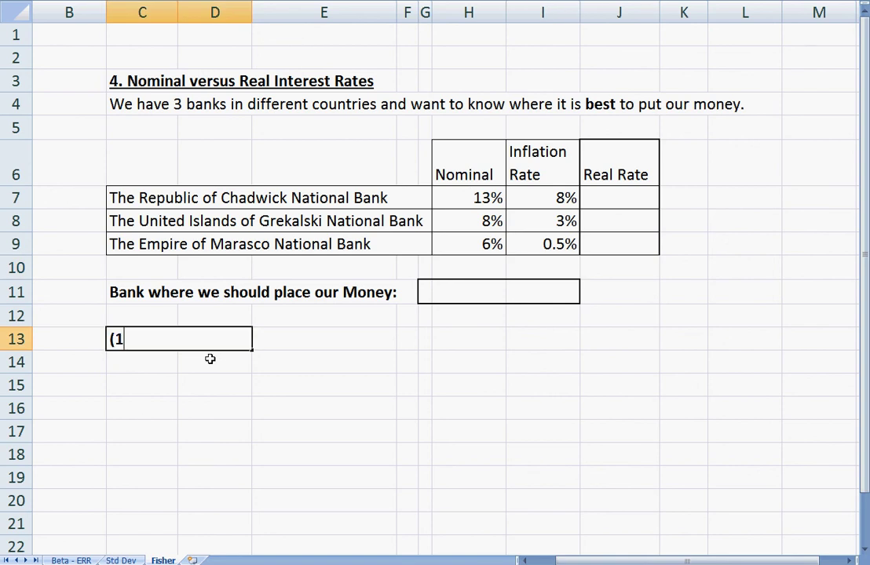
{"action": "type", "text": "+"}
{"action": "type", "text": "r_"}
{"action": "key", "text": "BackSpace"}
{"action": "type", "text": ") ="}
{"action": "type", "text": " (1="}
{"action": "key", "text": "BackSpace"}
{"action": "type", "text": "+ m"}
{"action": "key", "text": "BackSpace"}
{"action": "key", "text": "BackSpace"}
{"action": "type", "text": "n"}
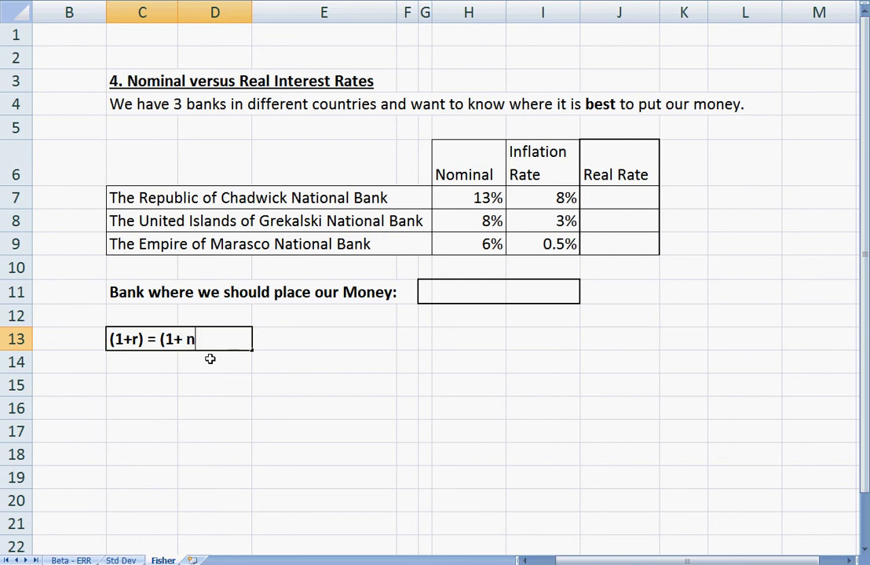
{"action": "type", "text": ")/(1+ i)"}
{"action": "key", "text": "Return"}
{"action": "key", "text": "Return"}
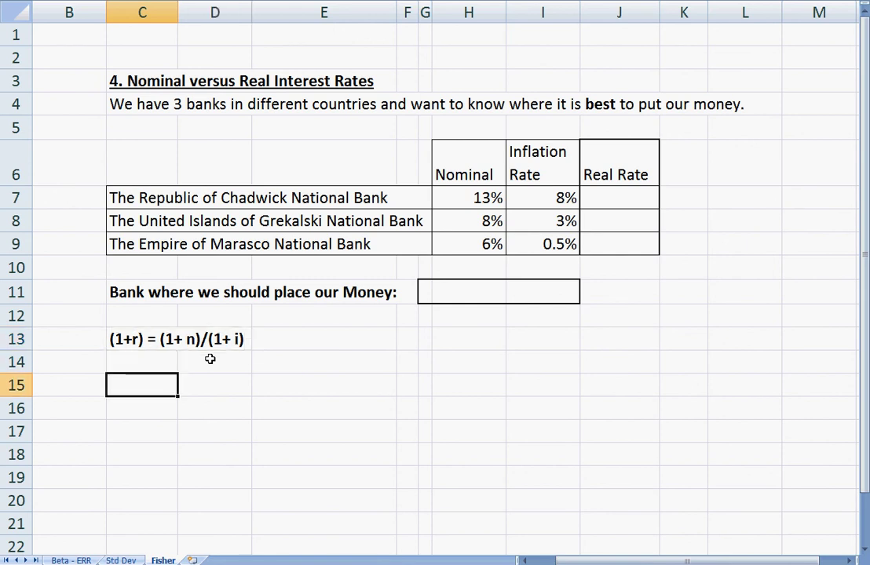
- Enter the rearranged form r = ((1+n)/(1+i)) -1 in cell C15
{"action": "type", "text": "r ="}
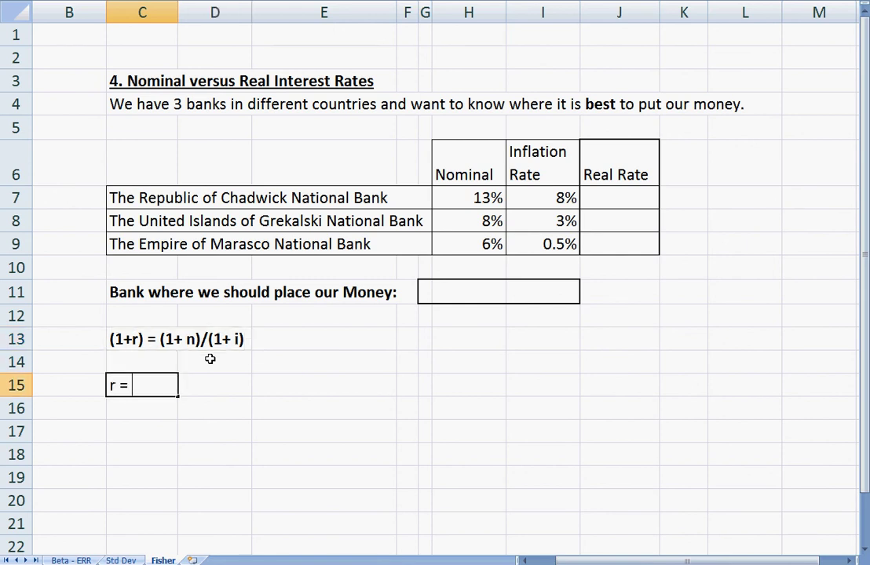
{"action": "type", "text": " (1+n)/("}
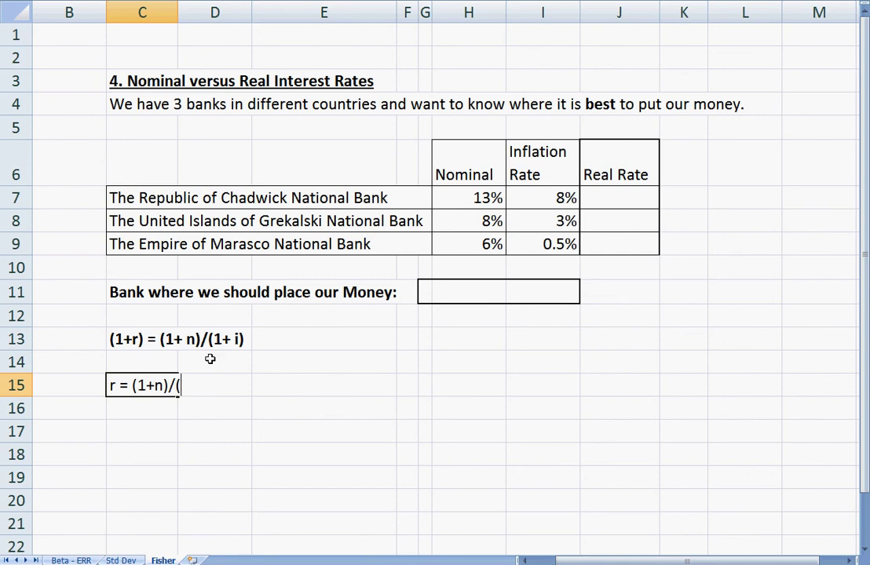
{"action": "type", "text": "1+i"}
{"action": "type", "text": ") ="}
{"action": "key", "text": "BackSpace"}
{"action": "key", "text": "BackSpace"}
{"action": "type", "text": ")"}
{"action": "left_click", "coordinate": [131, 385]}
{"action": "type", "text": "("}
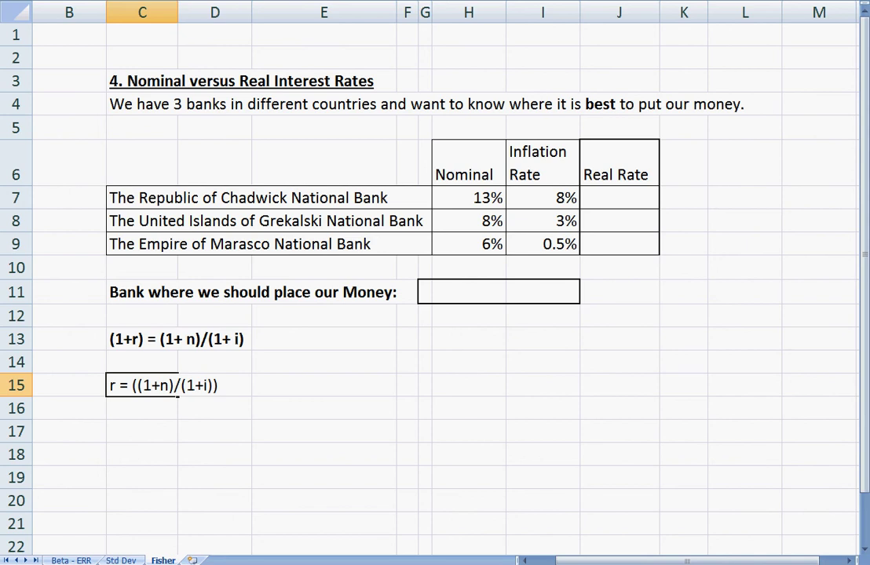
{"action": "type", "text": "1"}
{"action": "key", "text": "Return"}
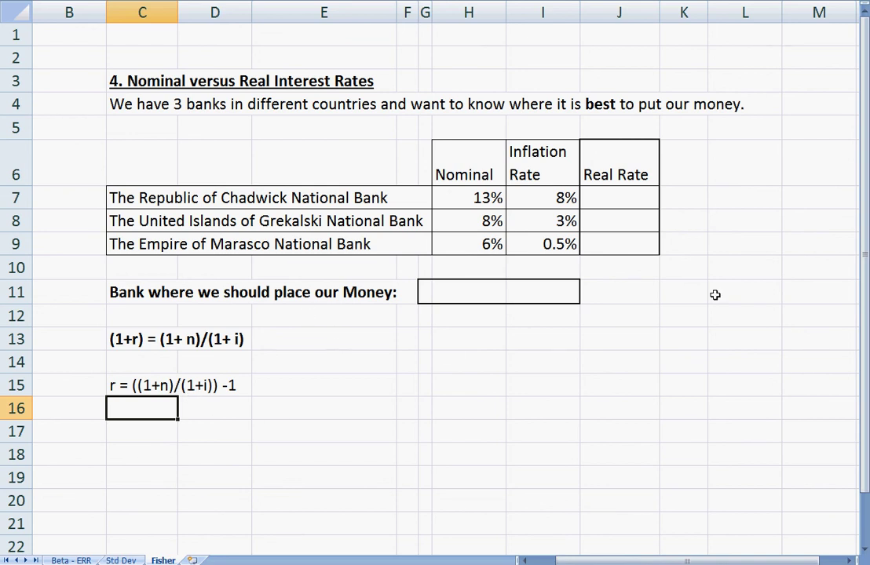
- Enter =(1+H7)/(1+I7)-1 in J7 for Chadwick's 4.63% real rate and fill down to J9
{"action": "left_click", "coordinate": [625, 204]}
{"action": "type", "text": "="}
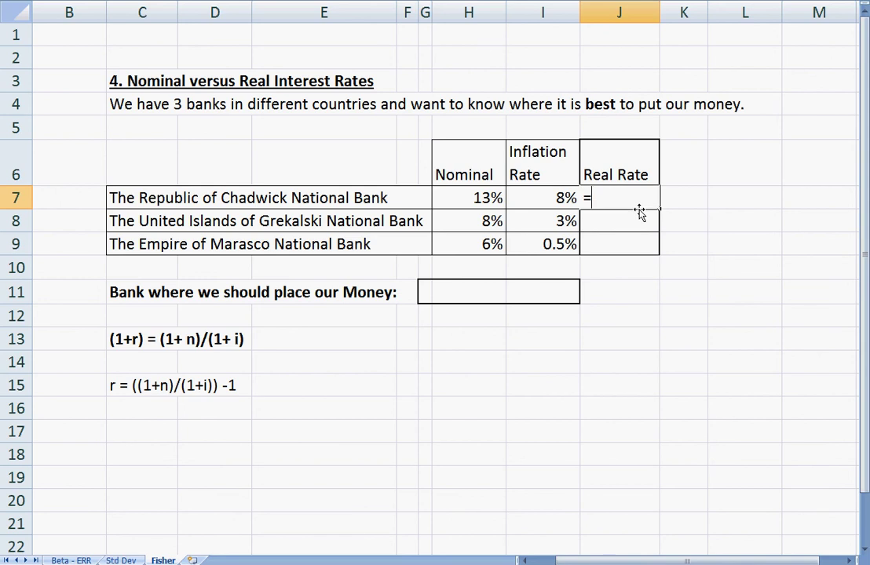
{"action": "type", "text": "(1+"}
{"action": "key", "text": "Left"}
{"action": "key", "text": "Left"}
{"action": "type", "text": ")/"}
{"action": "key", "text": "Left"}
{"action": "key", "text": "Right"}
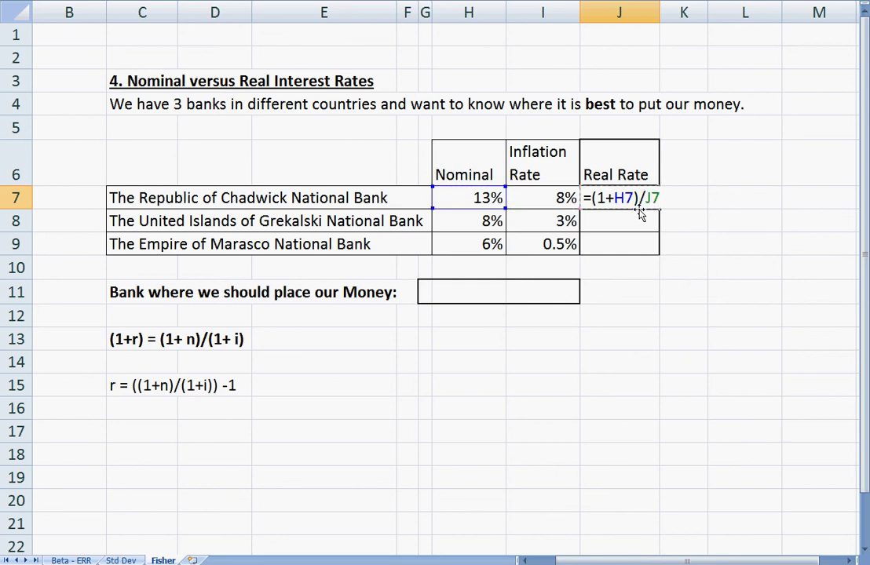
{"action": "key", "text": "BackSpace"}
{"action": "key", "text": "BackSpace"}
{"action": "type", "text": "(1"}
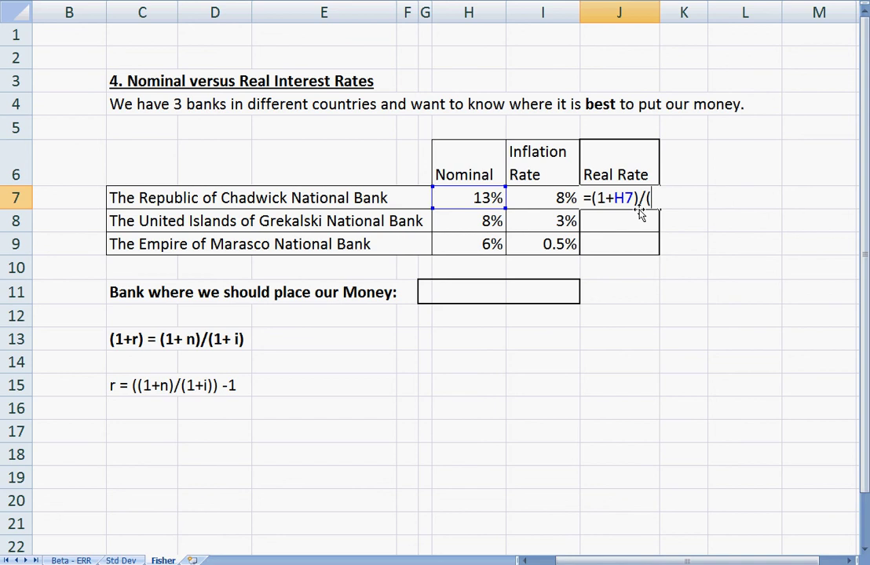
{"action": "type", "text": "+"}
{"action": "key", "text": "Left"}
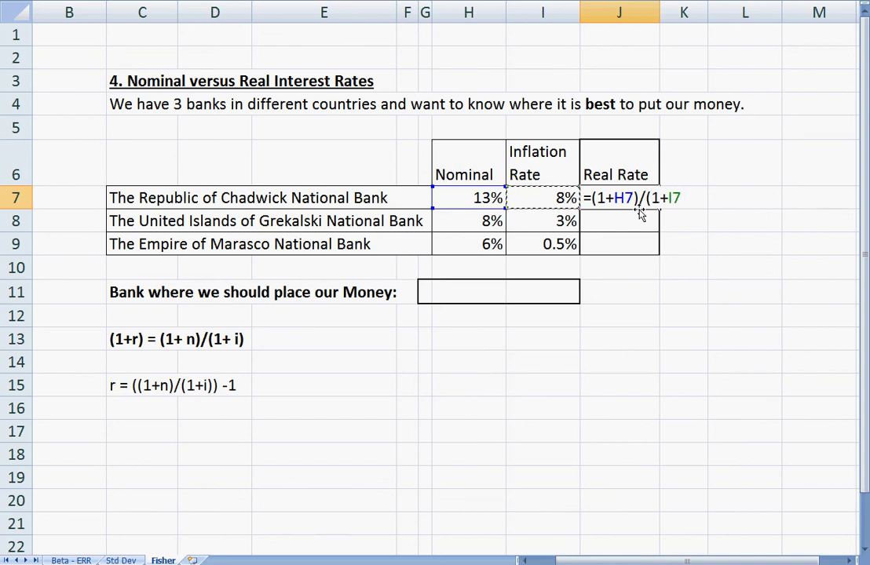
{"action": "type", "text": ")-1"}
{"action": "key", "text": "Return"}
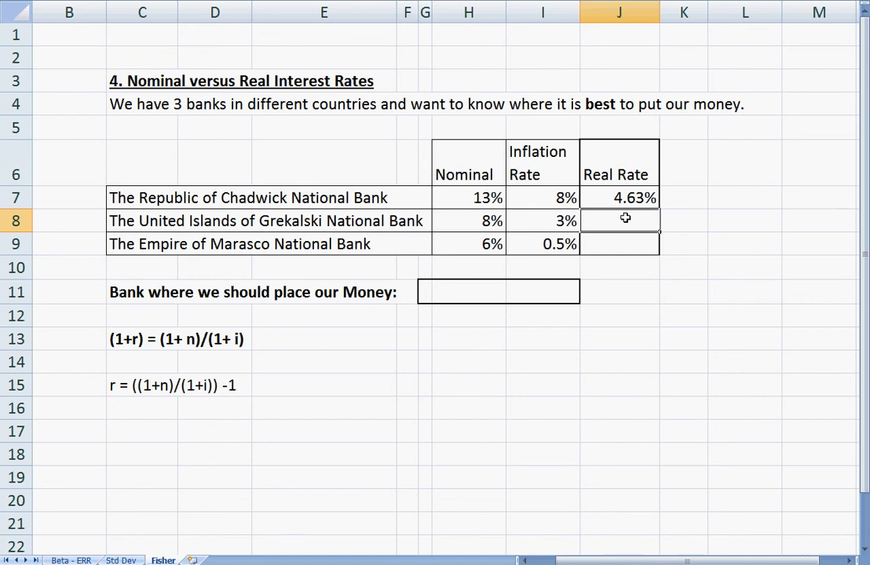
{"action": "left_click", "coordinate": [644, 196]}
{"action": "left_click_drag", "start_coordinate": [660, 209], "coordinate": [643, 243]}
- Clear the copied J8:J9 values and enter =(1+H8)/(1+I8)-1 in J8 for Grekalski (4.85%)
{"action": "key", "text": "Delete"}
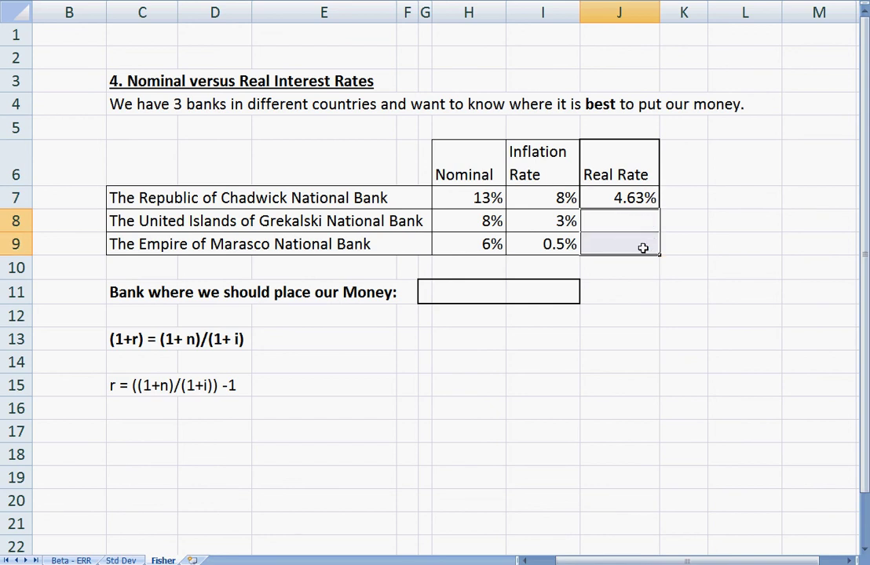
{"action": "left_click", "coordinate": [598, 220]}
{"action": "type", "text": "="}
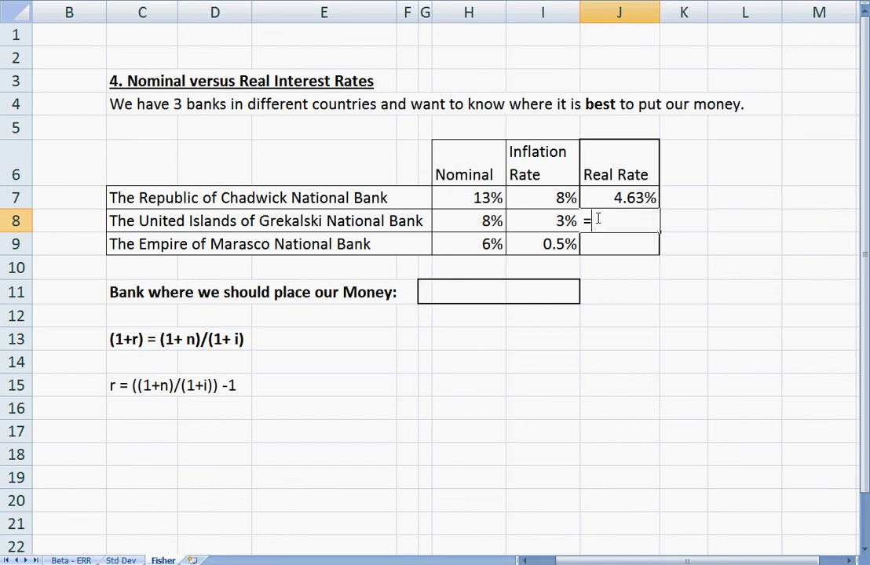
{"action": "type", "text": "(1+"}
{"action": "left_click", "coordinate": [493, 201]}
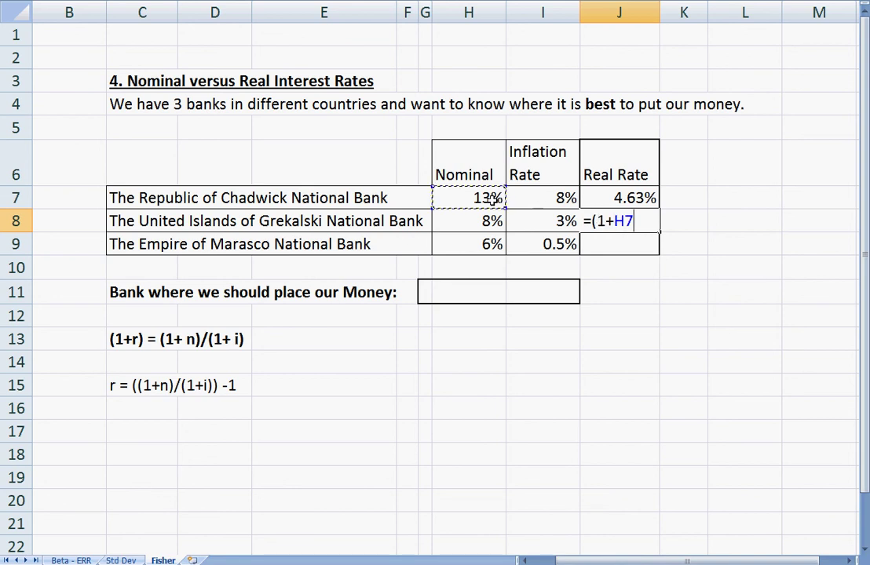
{"action": "type", "text": ")/(1+"}
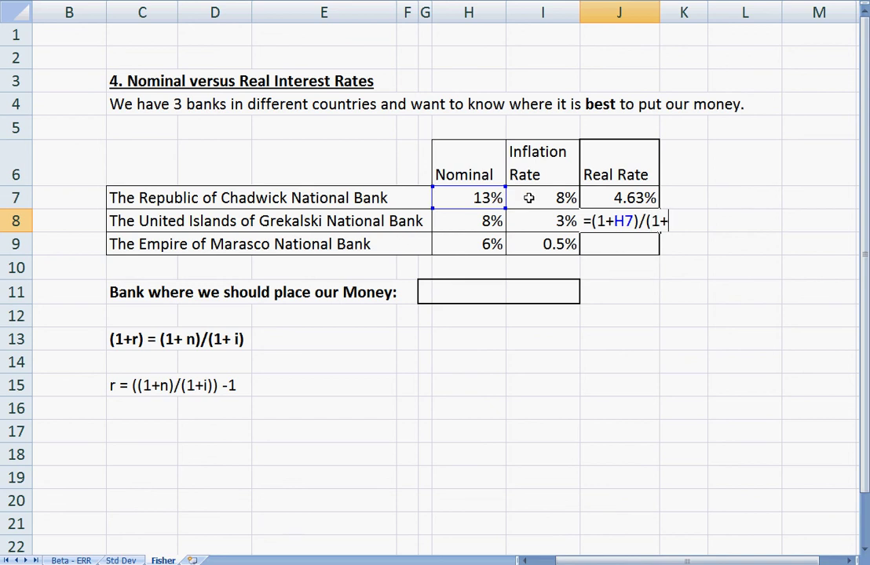
{"action": "left_click_drag", "start_coordinate": [466, 210], "coordinate": [447, 222]}
{"action": "left_click", "coordinate": [538, 222]}
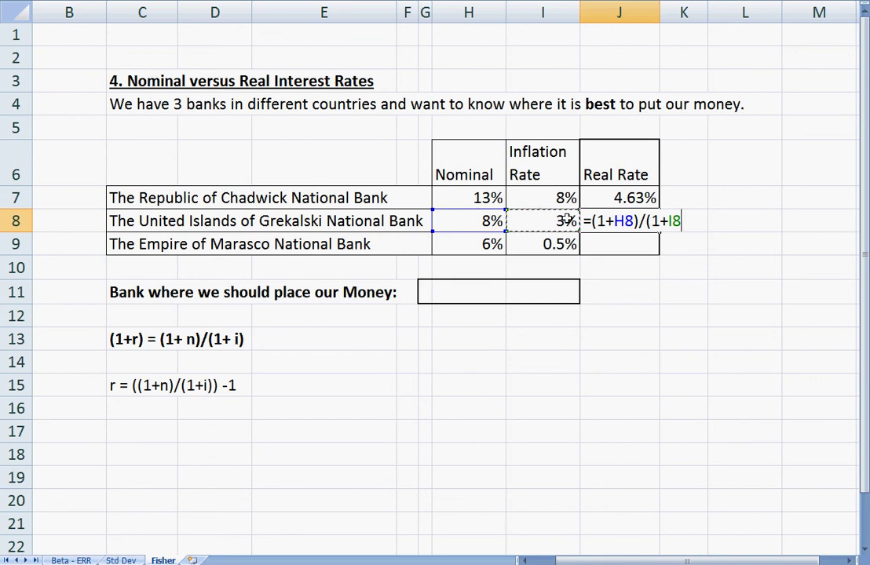
{"action": "type", "text": ")-1"}
{"action": "key", "text": "Return"}
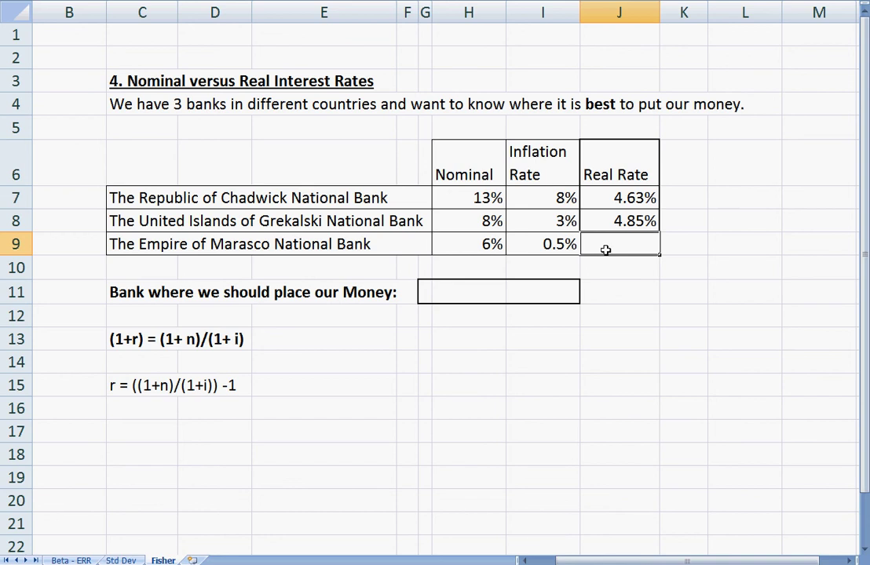
- Enter =(1+H9)/(1+I9)-1 in J9 for Marasco's 5.47% real rate
{"action": "type", "text": "=("}
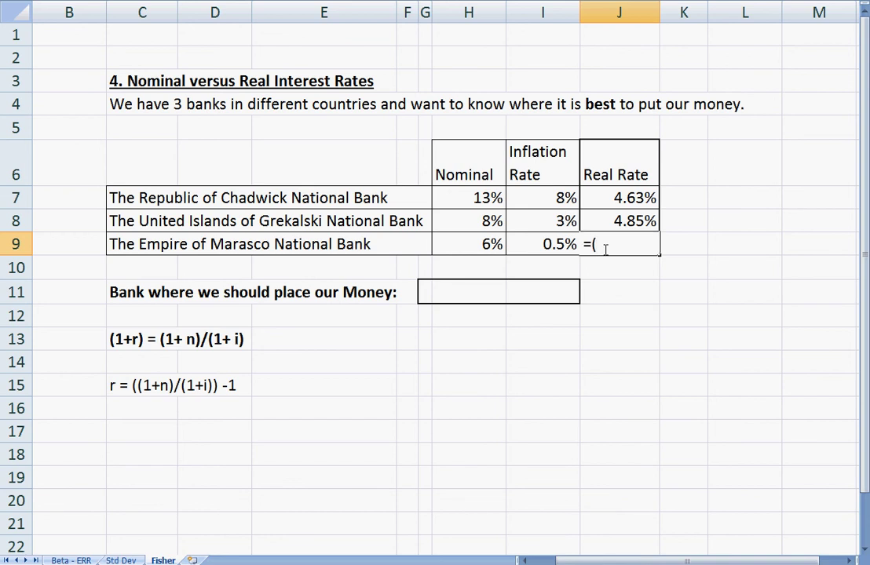
{"action": "type", "text": "1+"}
{"action": "left_click", "coordinate": [477, 244]}
{"action": "type", "text": ")/(1+"}
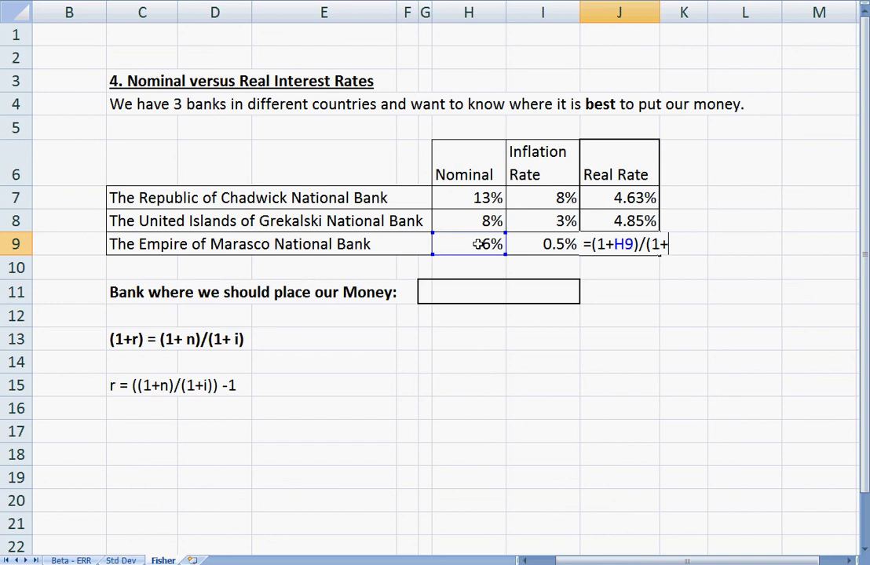
{"action": "key", "text": "Left"}
{"action": "type", "text": ")-1"}
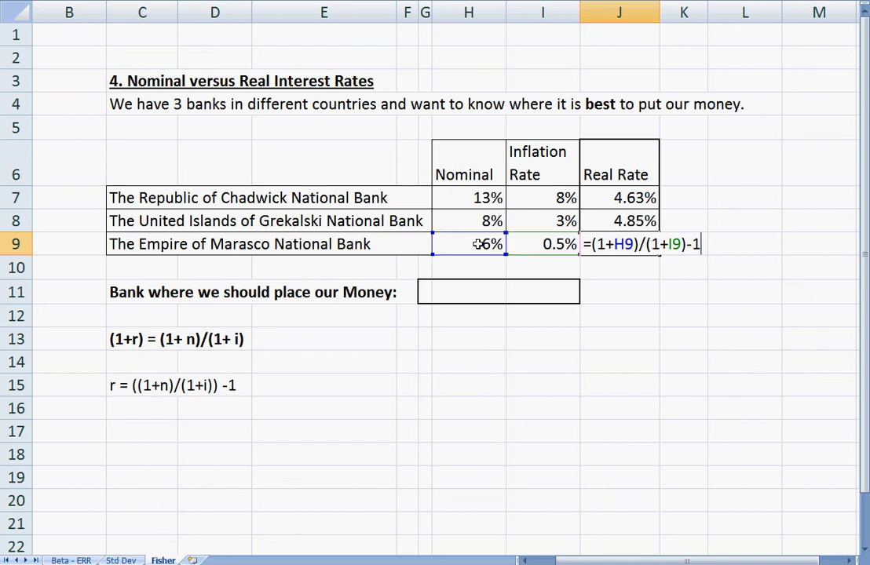
{"action": "key", "text": "Return"}
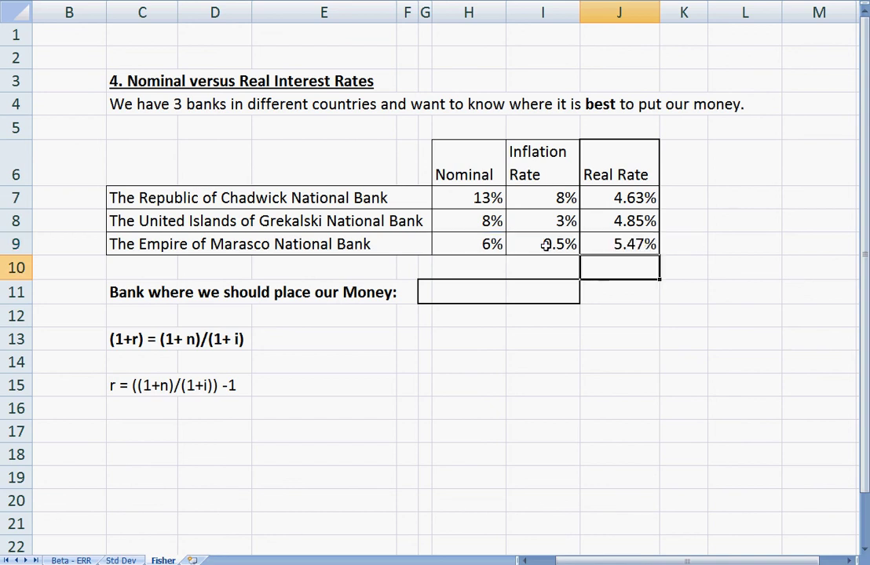
{"action": "left_click", "coordinate": [603, 233]}
{"action": "left_click", "coordinate": [592, 266]}
{"action": "left_click", "coordinate": [444, 197]}
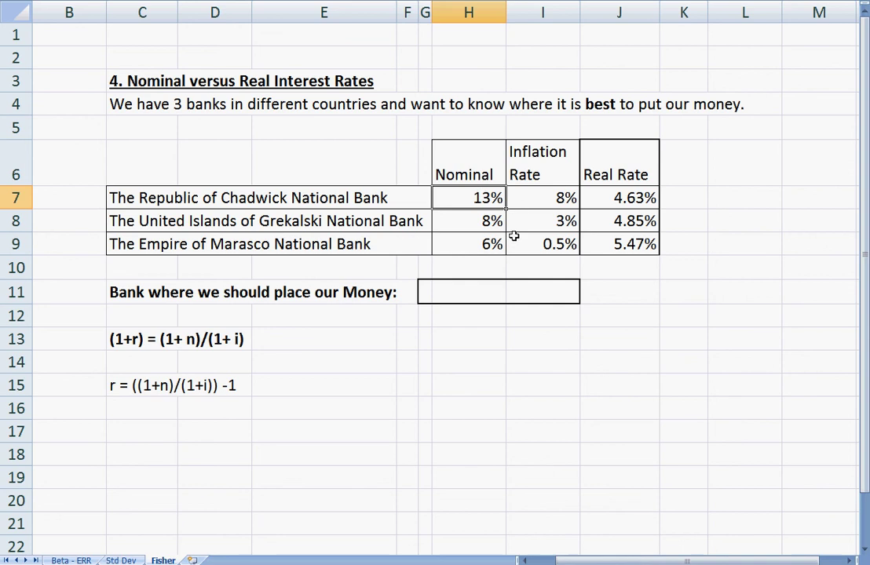
{"action": "left_click", "coordinate": [597, 245]}
{"action": "left_click_drag", "start_coordinate": [597, 245], "coordinate": [214, 245]}
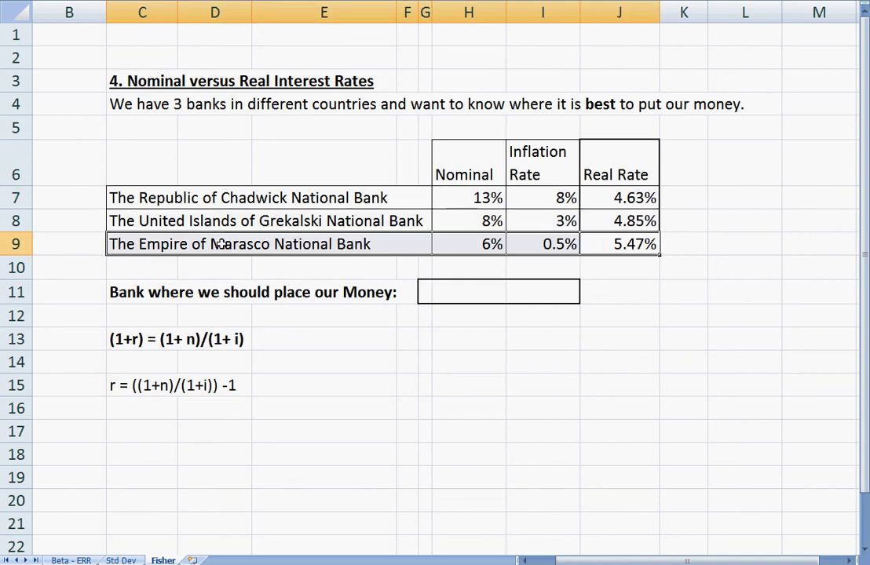
{"action": "left_click", "coordinate": [614, 250]}
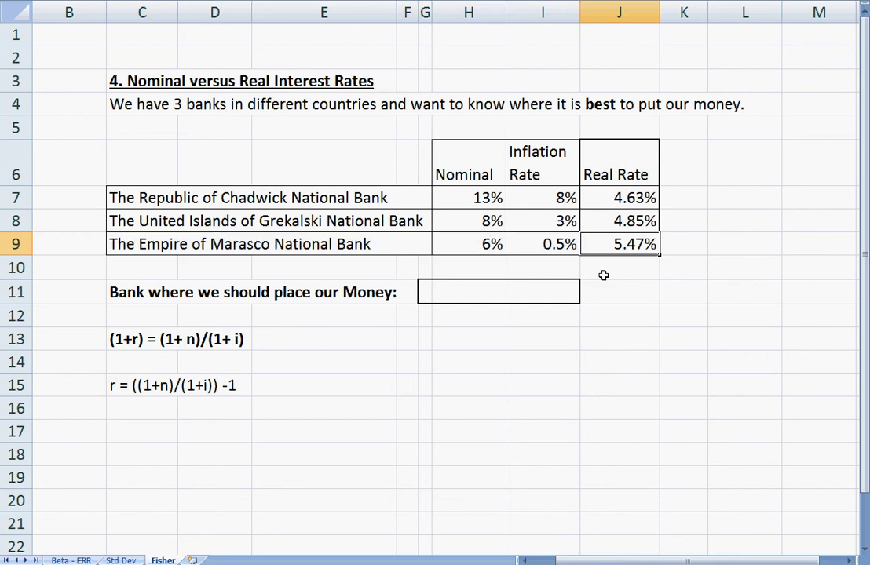
- Enter Marasco in the best-bank answer cell H11
{"action": "left_click", "coordinate": [542, 293]}
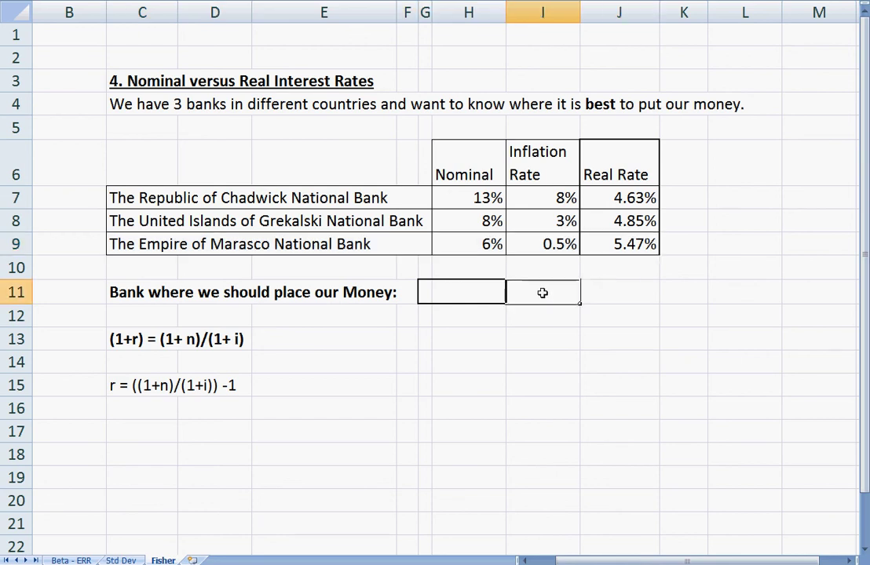
{"action": "double_click", "coordinate": [488, 290]}
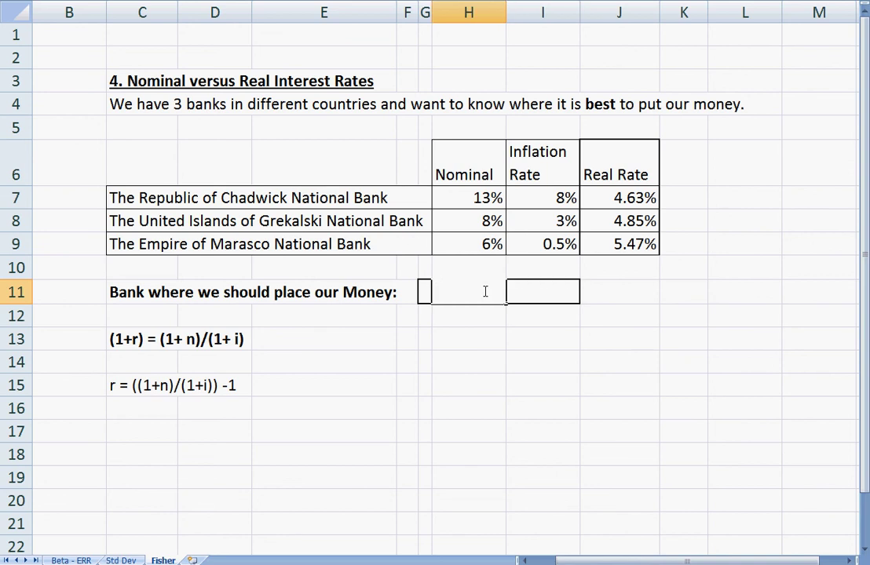
{"action": "type", "text": "Marasco"}
{"action": "key", "text": "Return"}
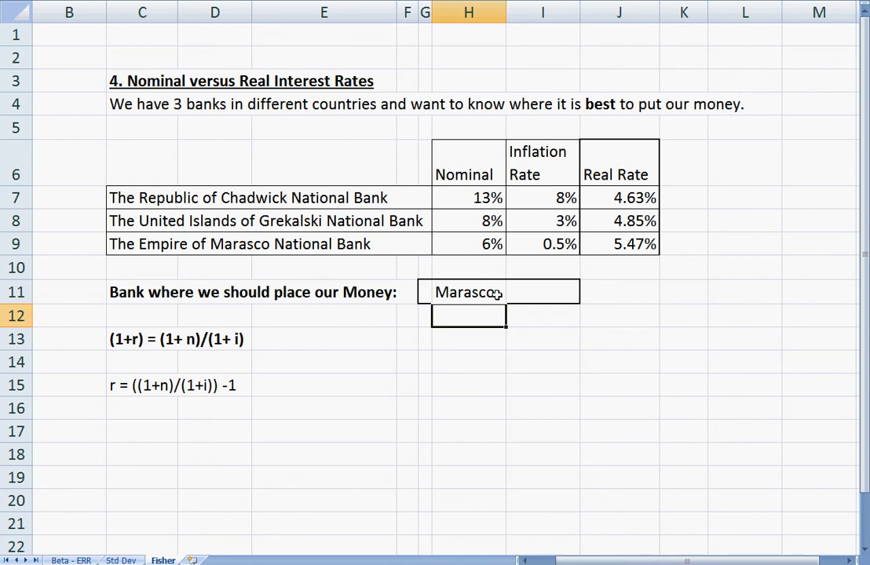
{"action": "left_click", "coordinate": [415, 383]}
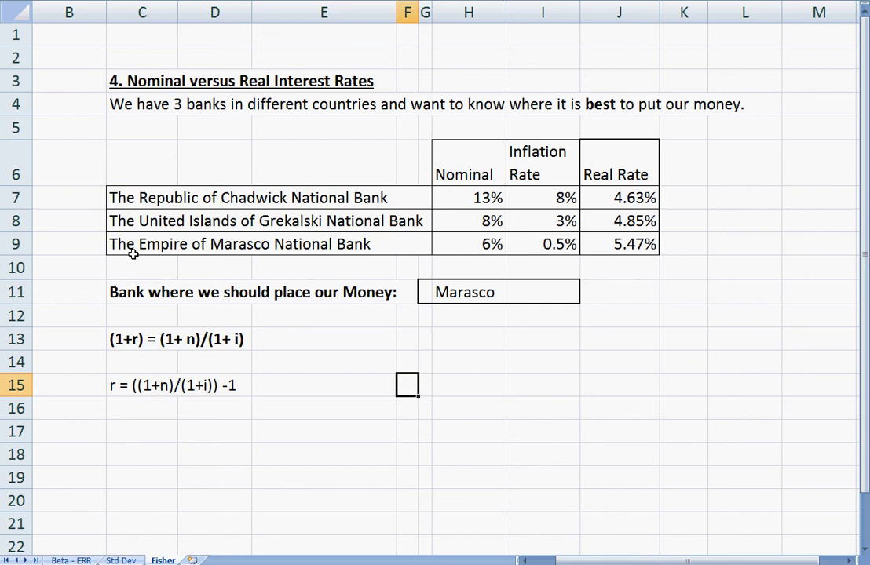
{"action": "left_click_drag", "start_coordinate": [134, 340], "coordinate": [209, 367]}
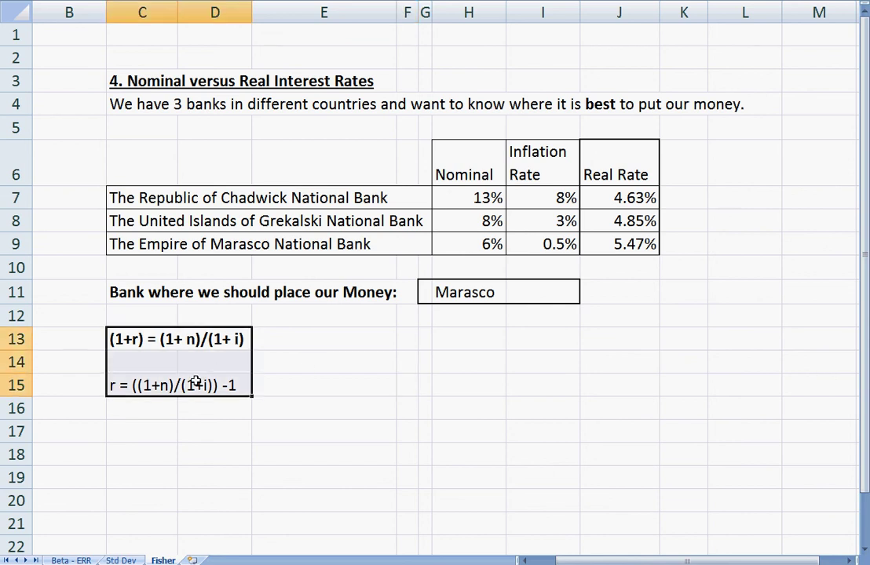
{"action": "left_click", "coordinate": [299, 379]}
{"action": "left_click", "coordinate": [335, 356]}
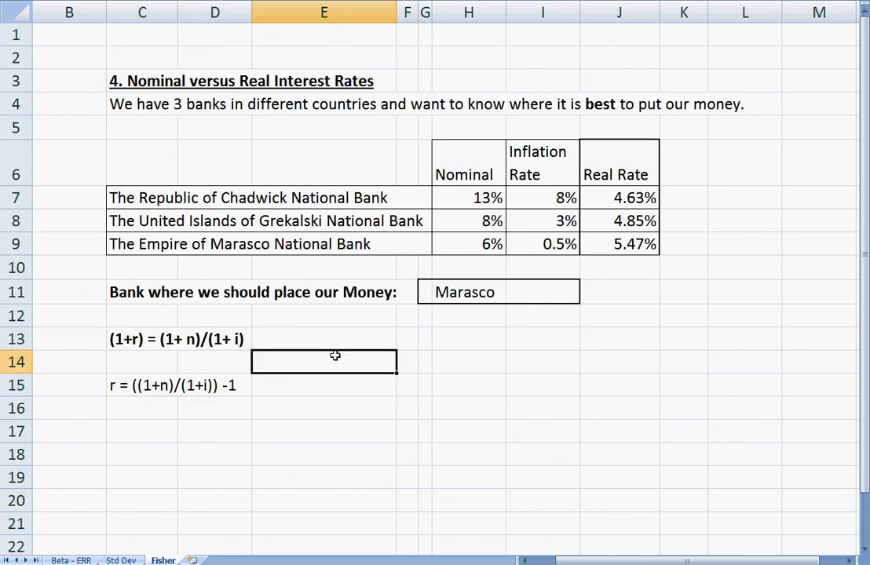